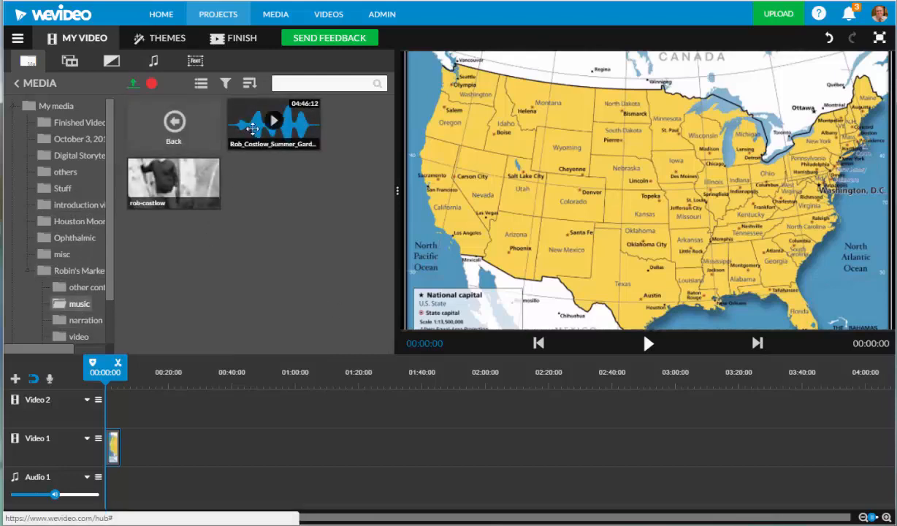
- Place the Rob_Costlow_Summer_Garden music at the start of Audio 1 and trim its end to about 00:23:10
{"action": "left_click_drag", "start_coordinate": [241, 124], "coordinate": [111, 499]}
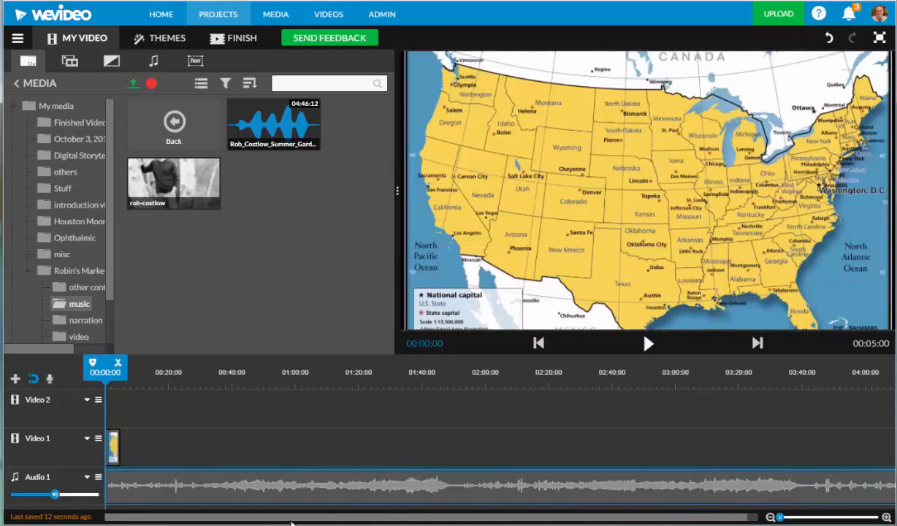
{"action": "left_click_drag", "start_coordinate": [294, 521], "coordinate": [535, 523]}
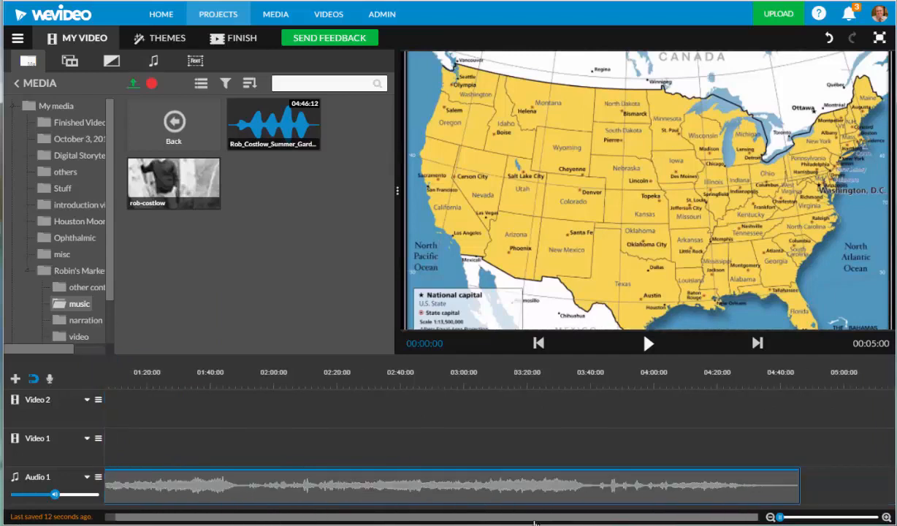
{"action": "left_click", "coordinate": [800, 491]}
{"action": "left_click_drag", "start_coordinate": [800, 491], "coordinate": [183, 491]}
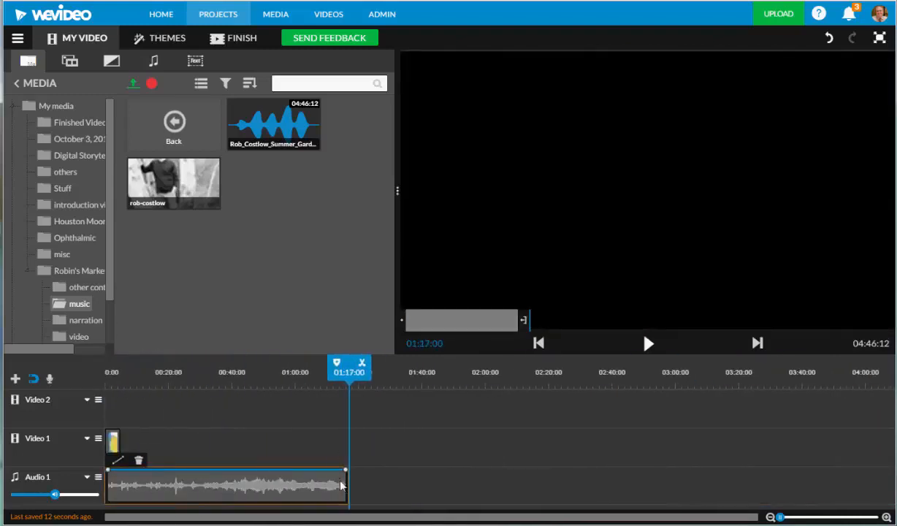
{"action": "left_click_drag", "start_coordinate": [348, 481], "coordinate": [179, 482]}
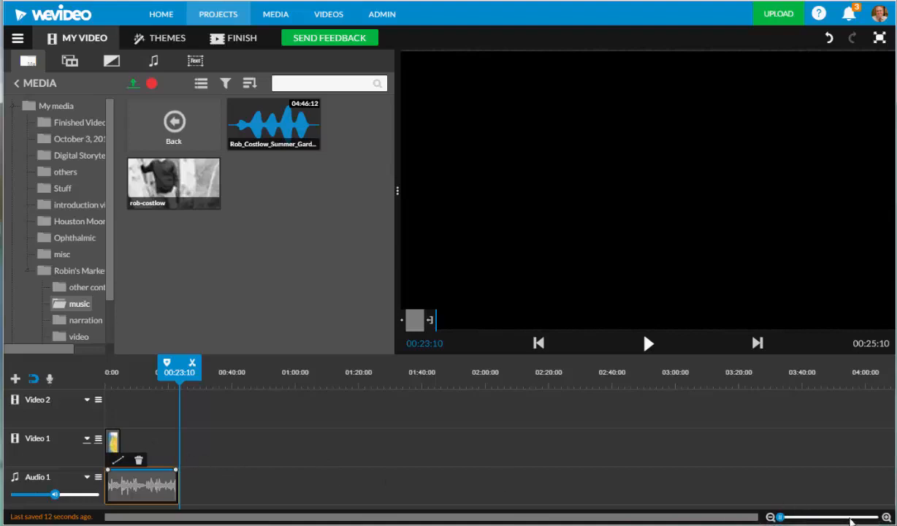
- Duplicate the USA map clip on Video 1, pasting it at 00:06:13, and move the copy directly against the original's end
{"action": "left_click", "coordinate": [886, 517]}
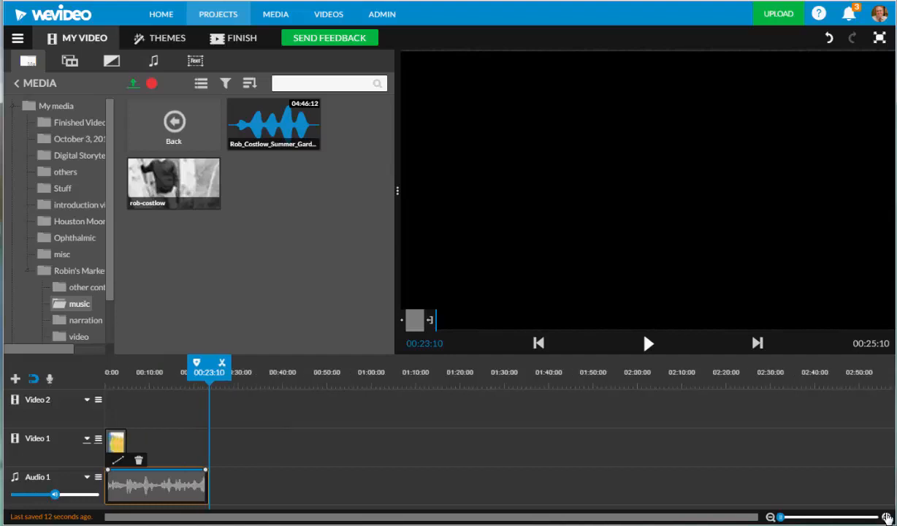
{"action": "left_click", "coordinate": [886, 518]}
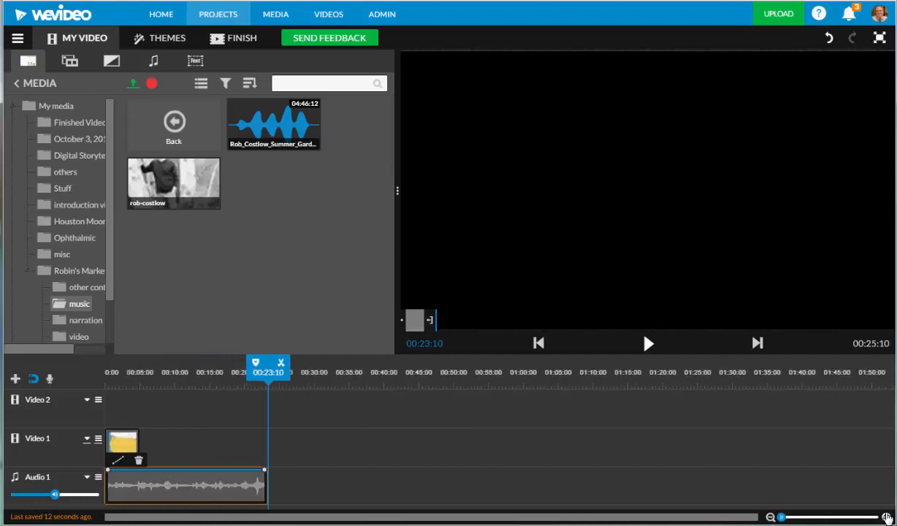
{"action": "left_click", "coordinate": [886, 517]}
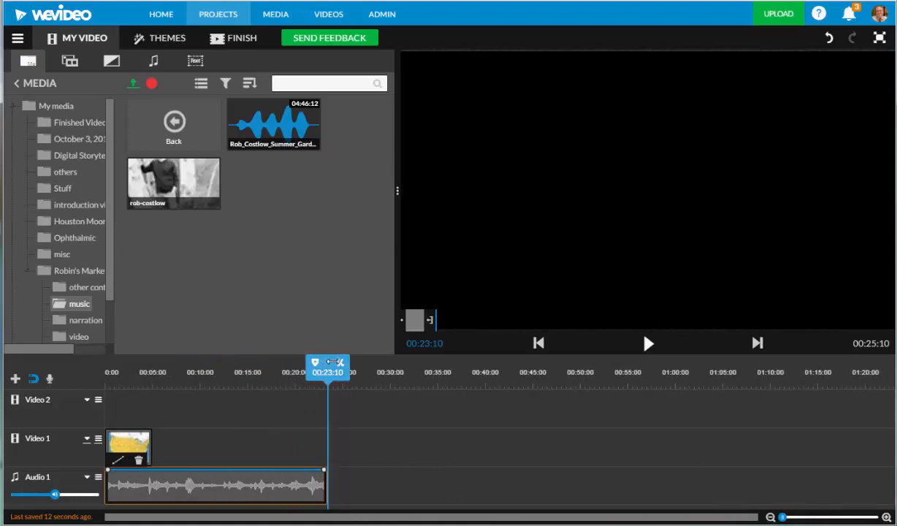
{"action": "left_click_drag", "start_coordinate": [330, 363], "coordinate": [106, 394]}
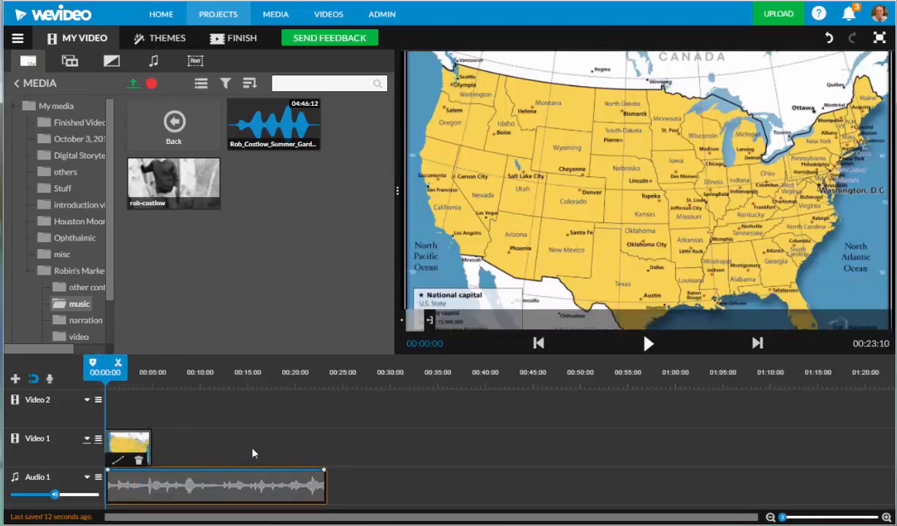
{"action": "left_click", "coordinate": [128, 451]}
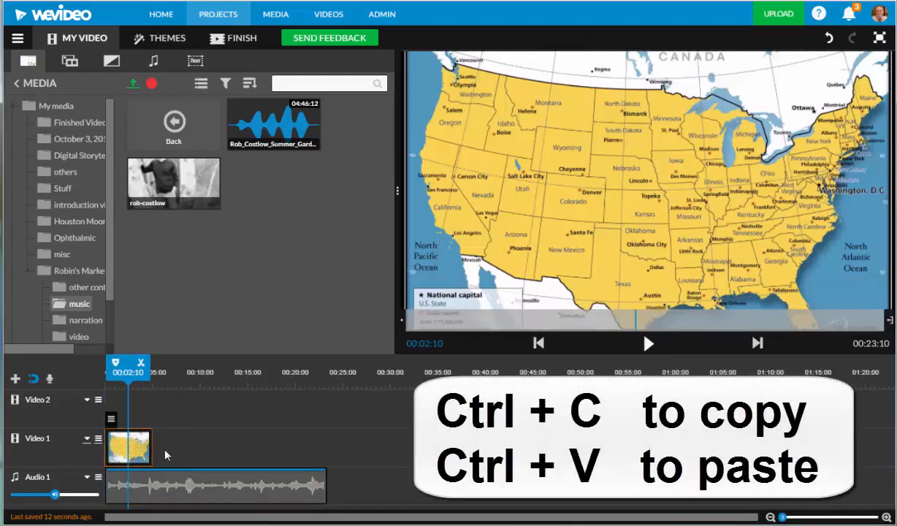
{"action": "key", "text": "ctrl+v"}
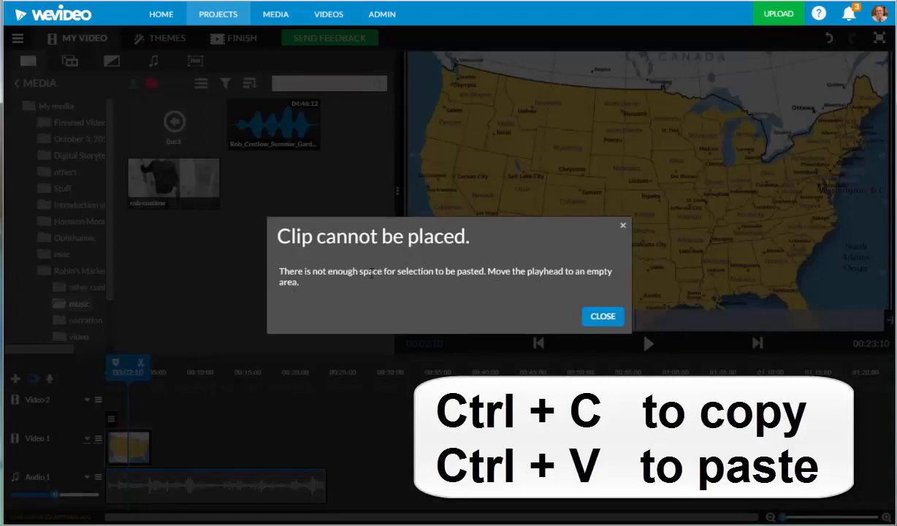
{"action": "left_click", "coordinate": [604, 316]}
{"action": "left_click_drag", "start_coordinate": [128, 362], "coordinate": [167, 363]}
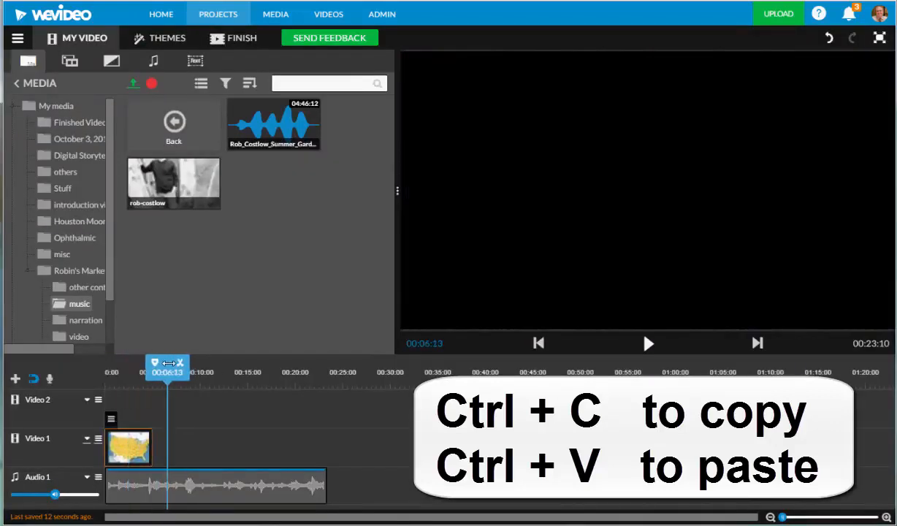
{"action": "key", "text": "ctrl+v"}
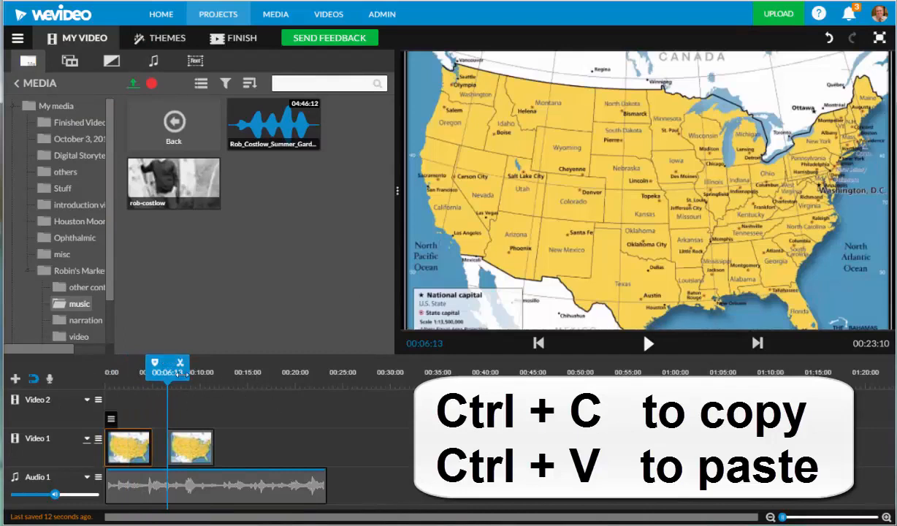
{"action": "left_click_drag", "start_coordinate": [168, 363], "coordinate": [105, 364]}
{"action": "left_click_drag", "start_coordinate": [189, 453], "coordinate": [174, 453]}
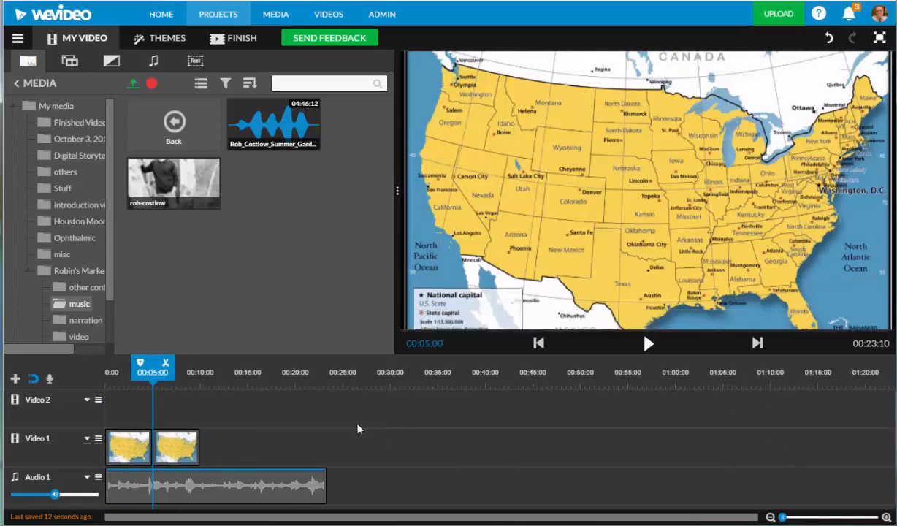
- Apply the Black and White effect to the first USA map clip only
{"action": "left_click", "coordinate": [120, 447]}
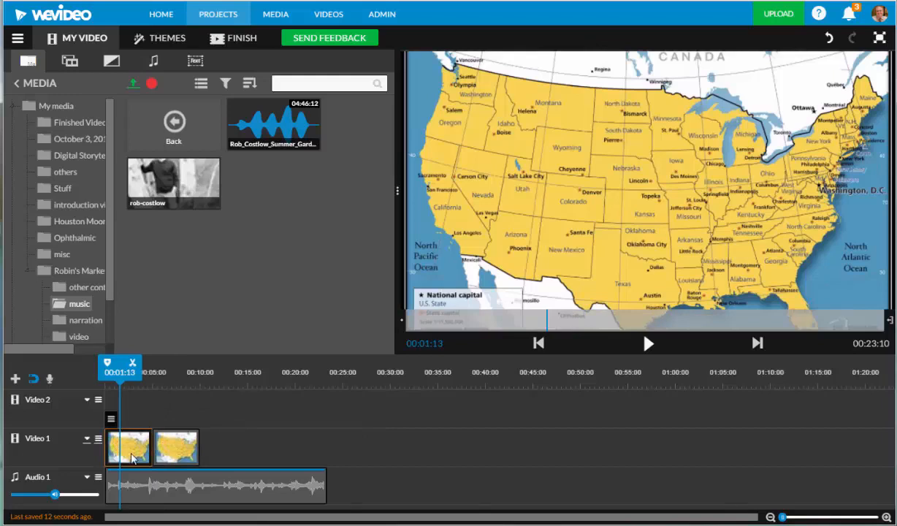
{"action": "mouse_move", "coordinate": [111, 421]}
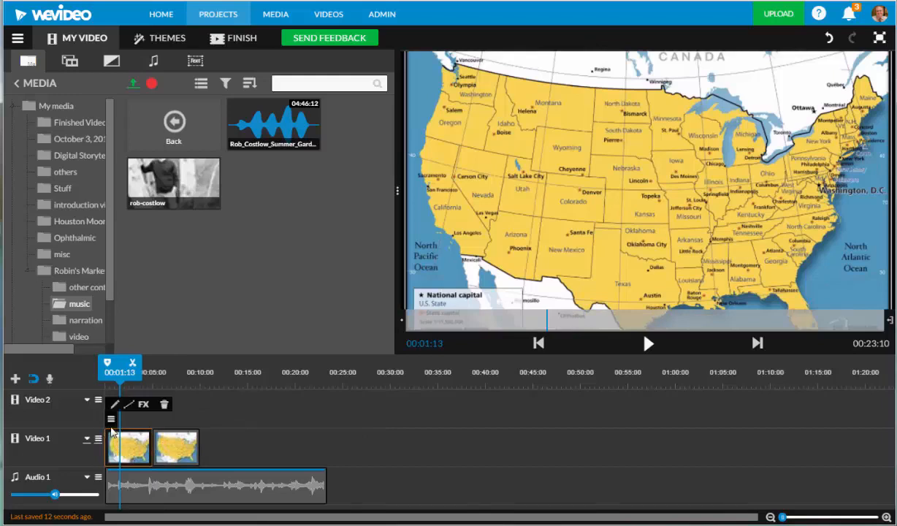
{"action": "left_click", "coordinate": [144, 406]}
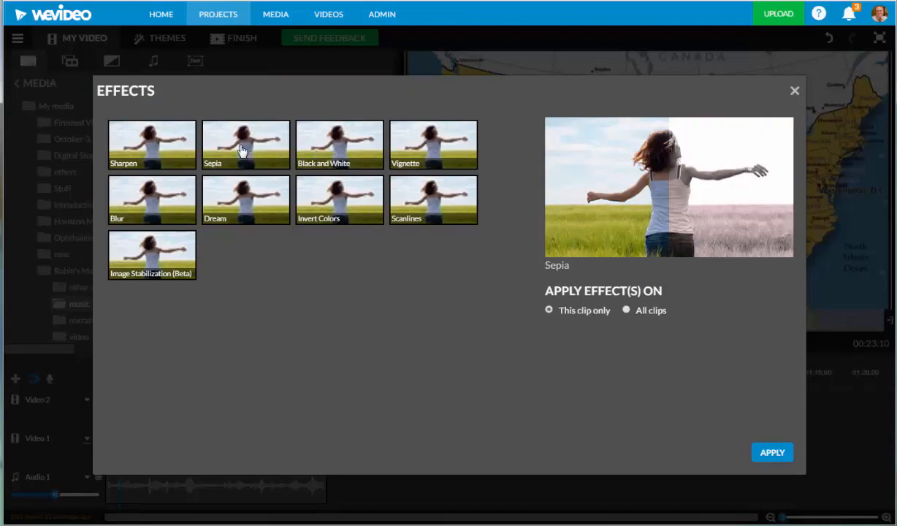
{"action": "left_click", "coordinate": [352, 148]}
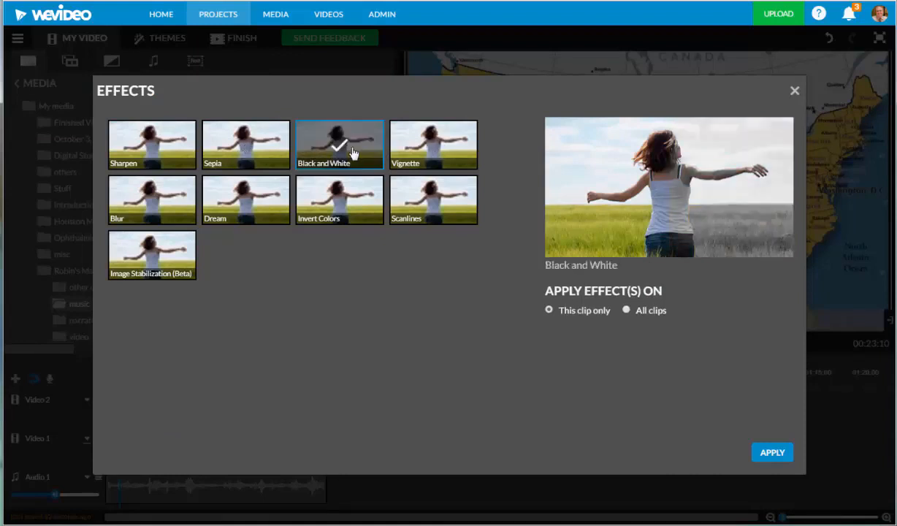
{"action": "left_click", "coordinate": [771, 454]}
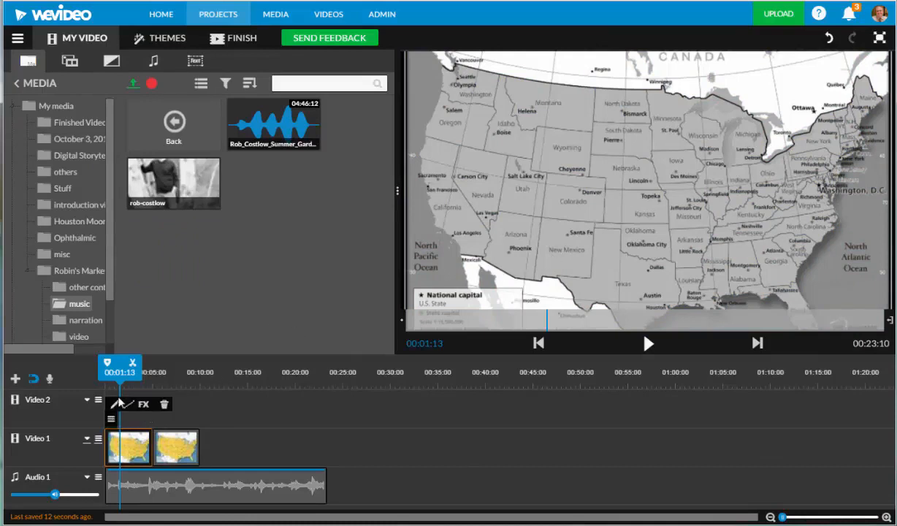
- Apply the Sepia effect to the first USA map clip only
{"action": "left_click", "coordinate": [145, 403]}
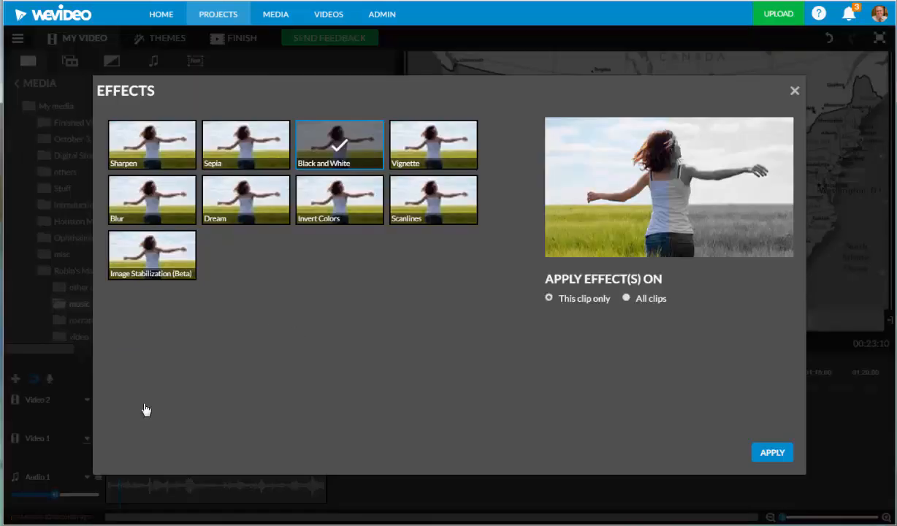
{"action": "left_click", "coordinate": [230, 139]}
{"action": "left_click", "coordinate": [779, 455]}
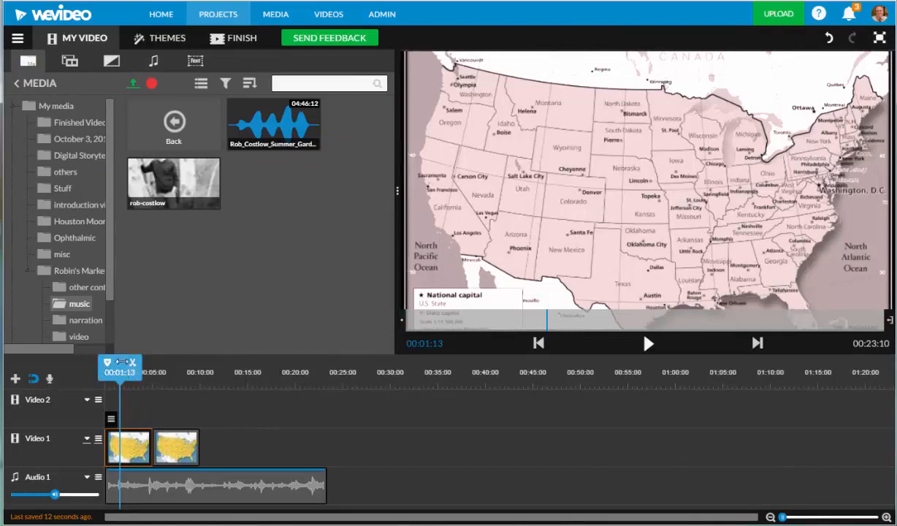
- Enable a video fade on the first USA map clip with 1 second in and 1 second out
{"action": "left_click_drag", "start_coordinate": [120, 364], "coordinate": [161, 372]}
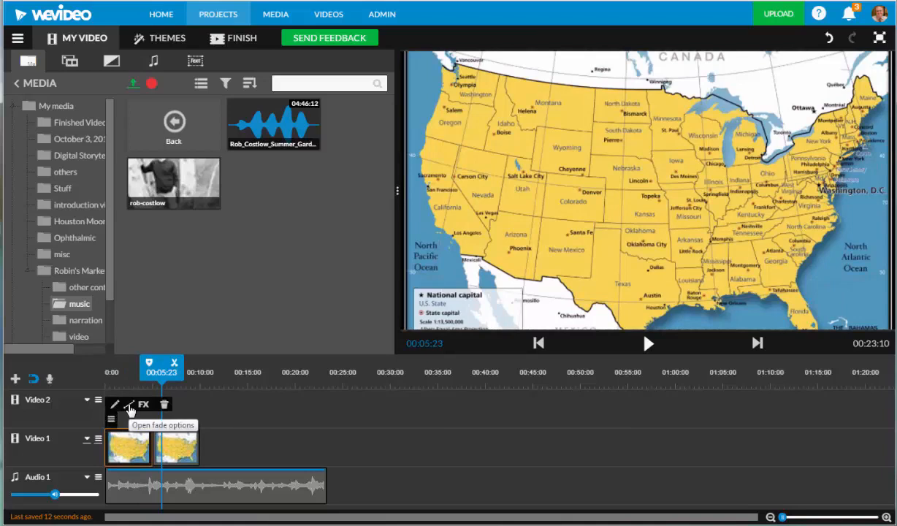
{"action": "left_click", "coordinate": [130, 407]}
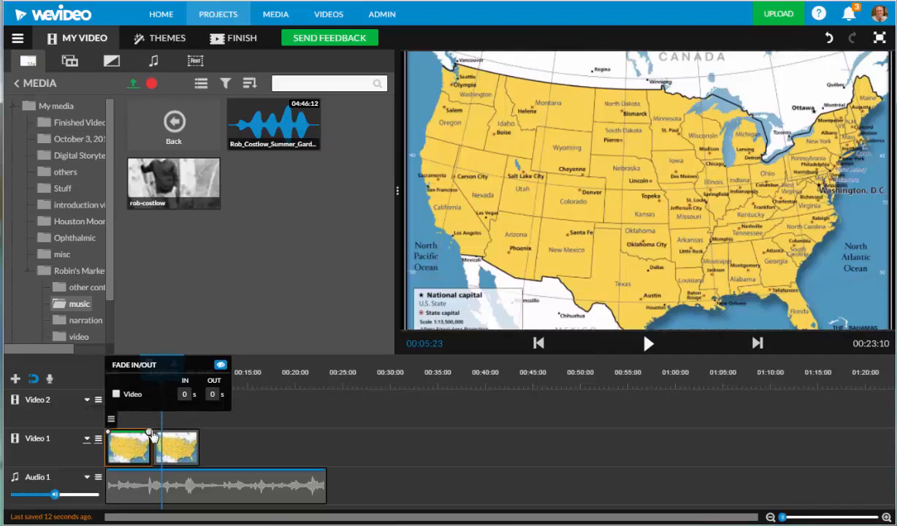
{"action": "left_click", "coordinate": [115, 395]}
- Enable a video fade on the second USA map clip, keeping 1 second in and 1 second out
{"action": "left_click", "coordinate": [176, 451]}
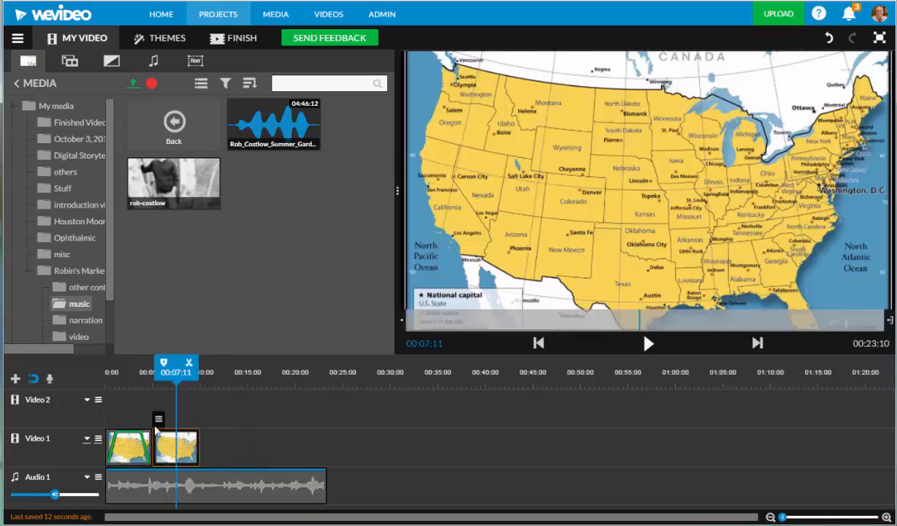
{"action": "mouse_move", "coordinate": [159, 417]}
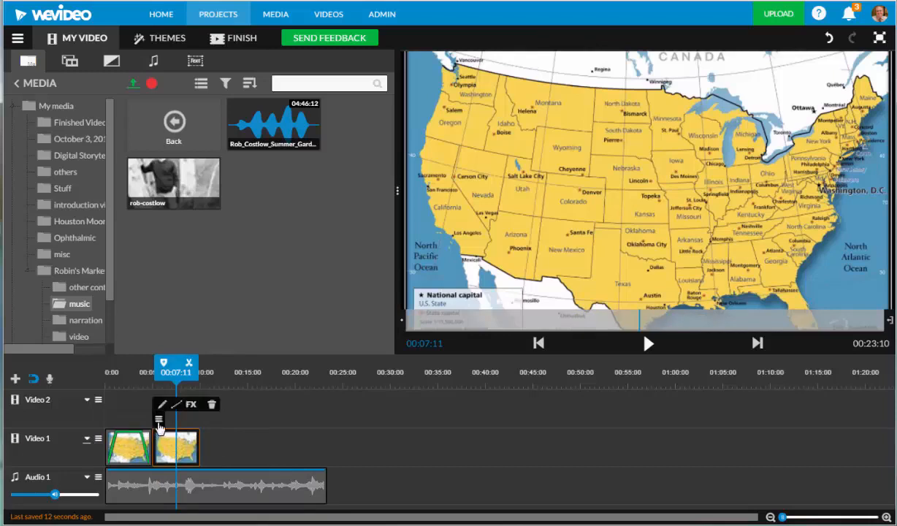
{"action": "left_click", "coordinate": [190, 404]}
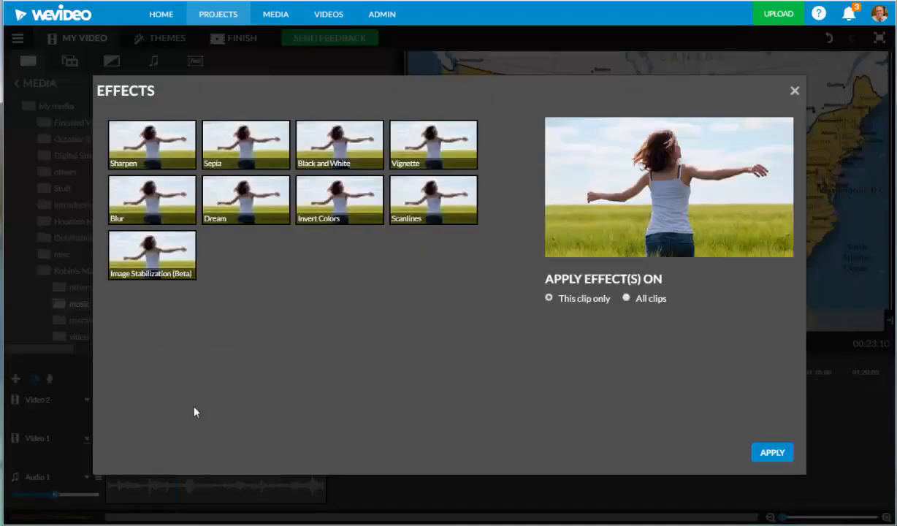
{"action": "left_click", "coordinate": [773, 453]}
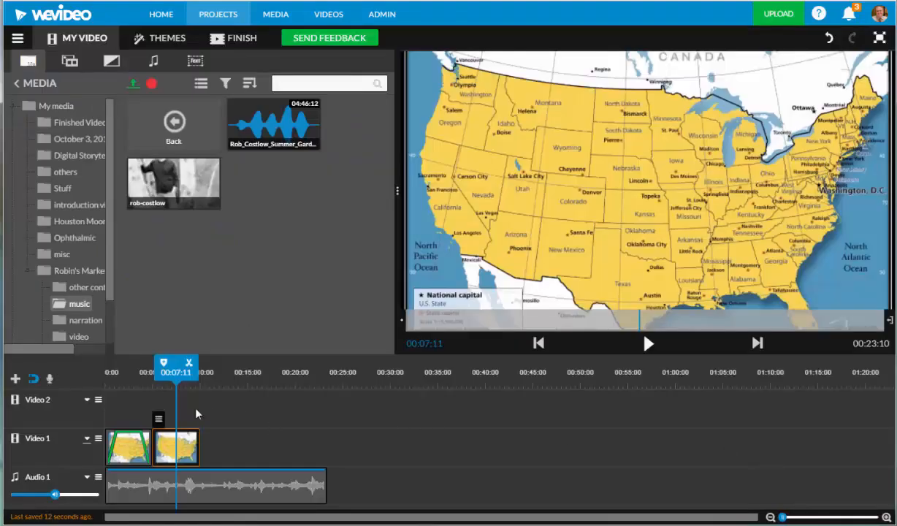
{"action": "mouse_move", "coordinate": [158, 418]}
{"action": "left_click", "coordinate": [176, 406]}
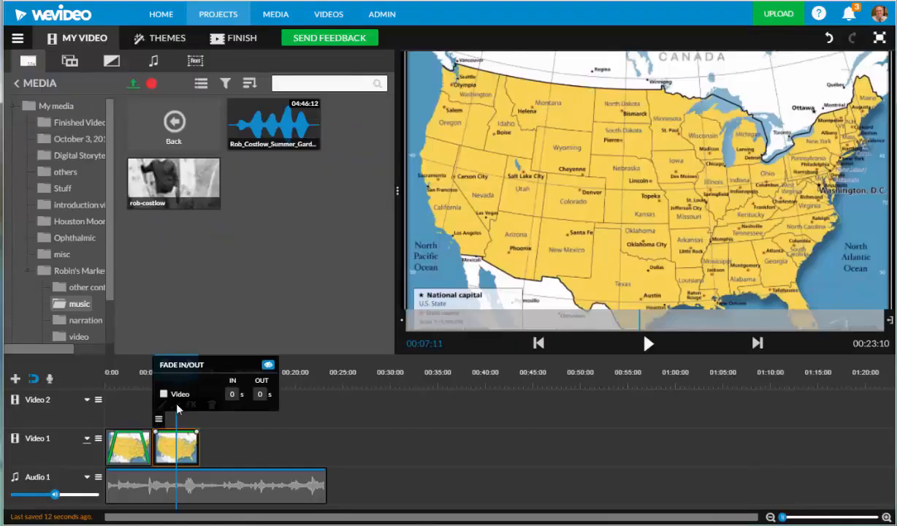
{"action": "left_click", "coordinate": [162, 395]}
{"action": "left_click", "coordinate": [331, 413]}
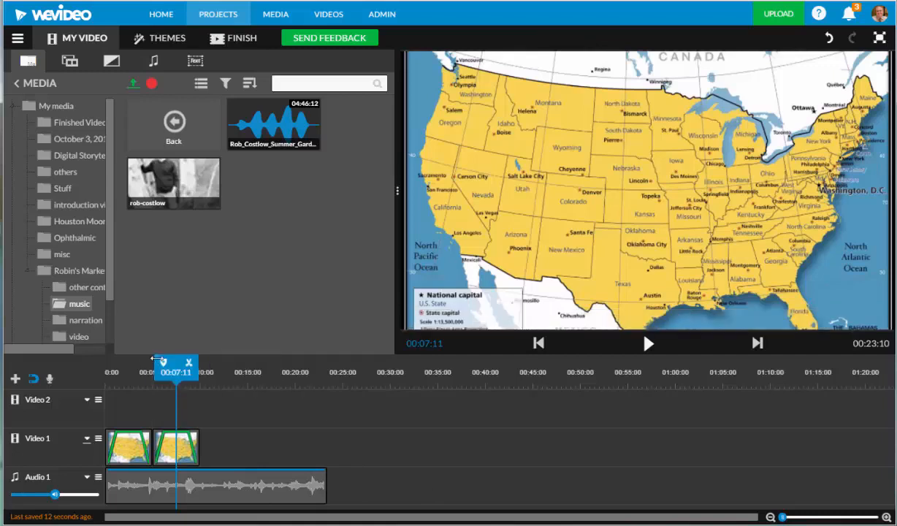
- Play the project from 00:00:00 through both map clips to review their fades
{"action": "left_click_drag", "start_coordinate": [167, 362], "coordinate": [105, 363]}
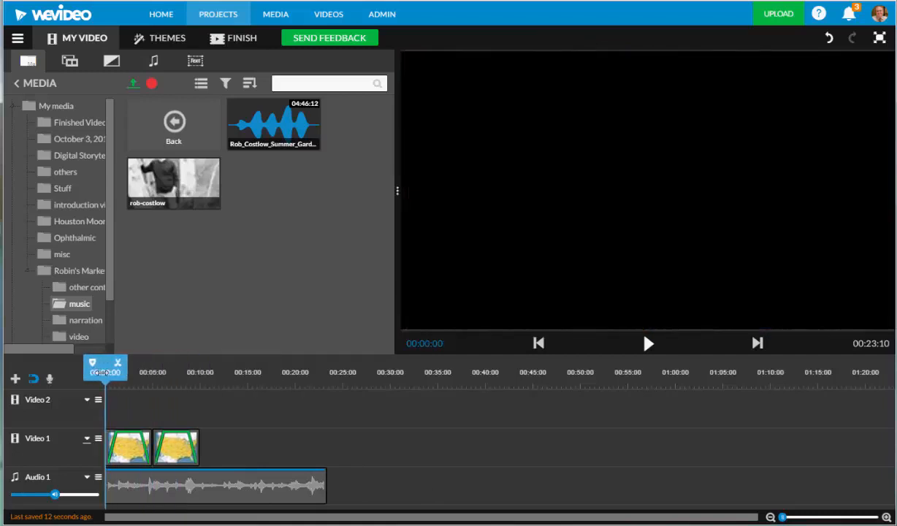
{"action": "left_click", "coordinate": [648, 344]}
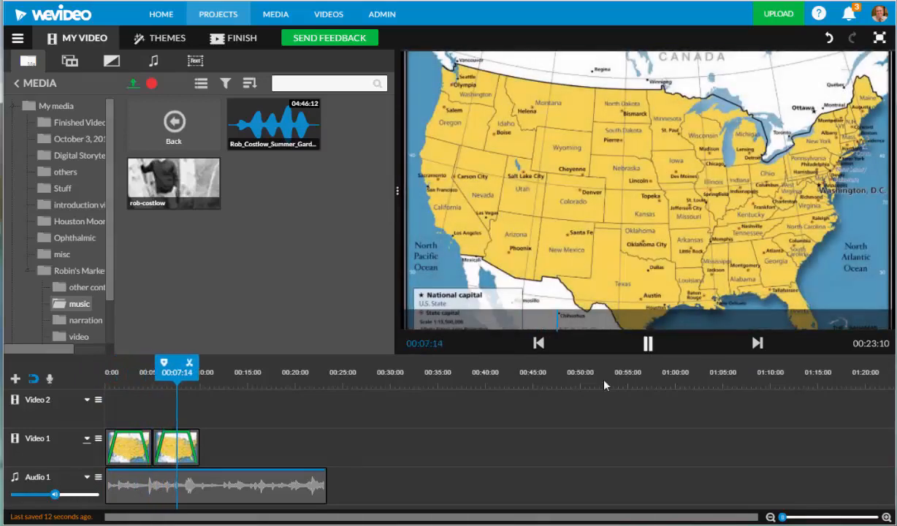
{"action": "left_click", "coordinate": [647, 344]}
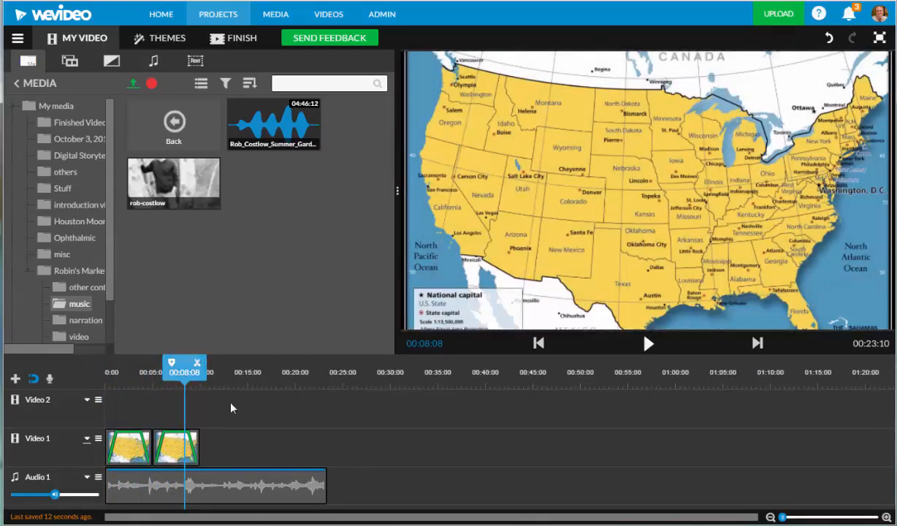
- Set the second USA map clip's video fade-in to 3 seconds
{"action": "left_click", "coordinate": [170, 446]}
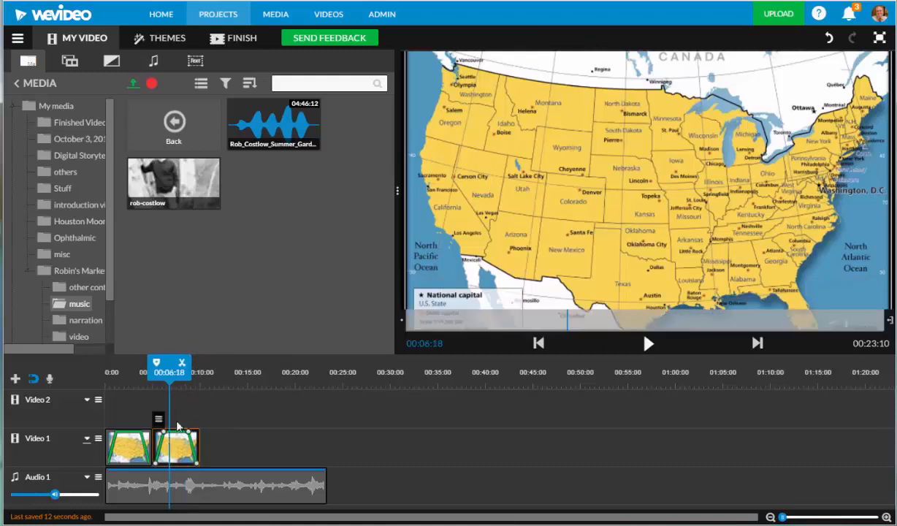
{"action": "mouse_move", "coordinate": [162, 419]}
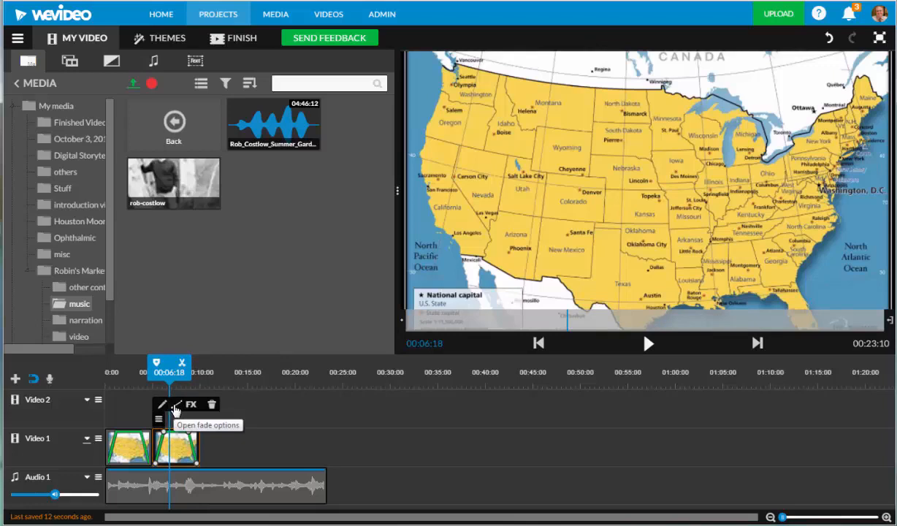
{"action": "left_click", "coordinate": [176, 407]}
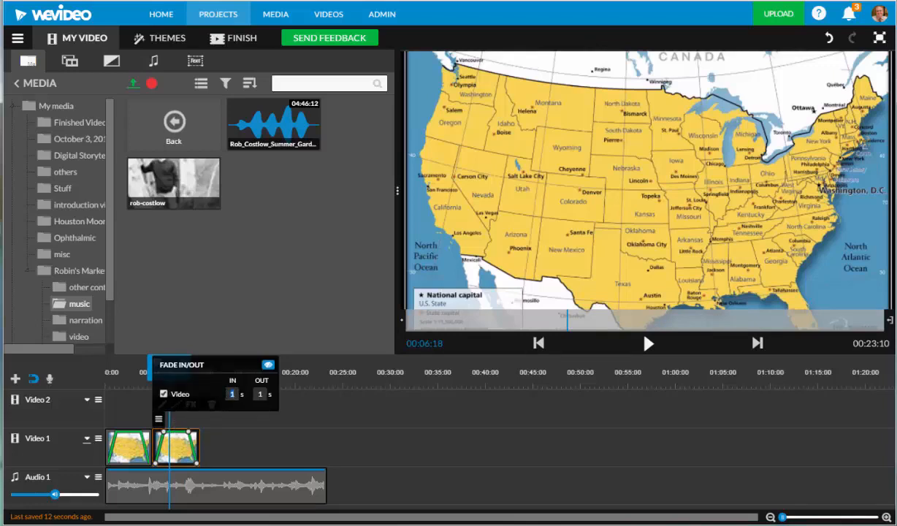
{"action": "type", "text": "3"}
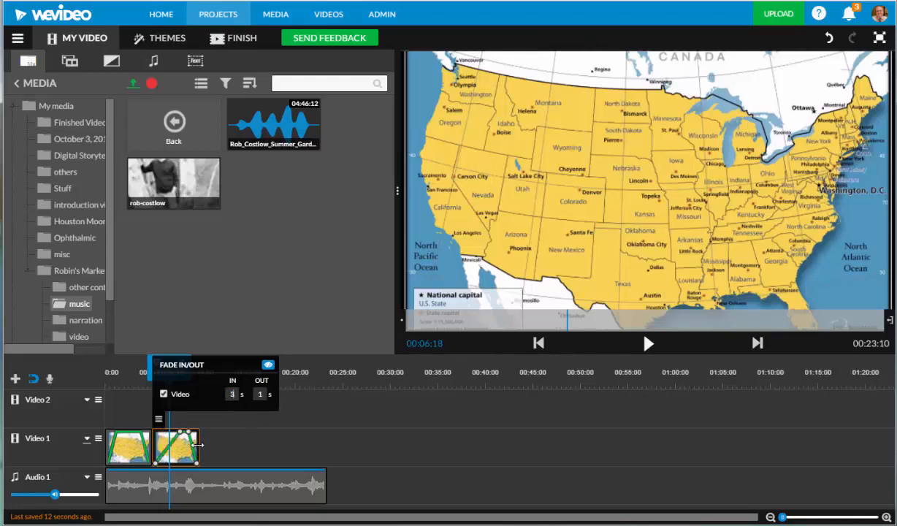
- Extend the second USA map clip to end at 00:13:11 and adjust its fade-out point to about 2.3 seconds
{"action": "left_click_drag", "start_coordinate": [198, 444], "coordinate": [230, 447]}
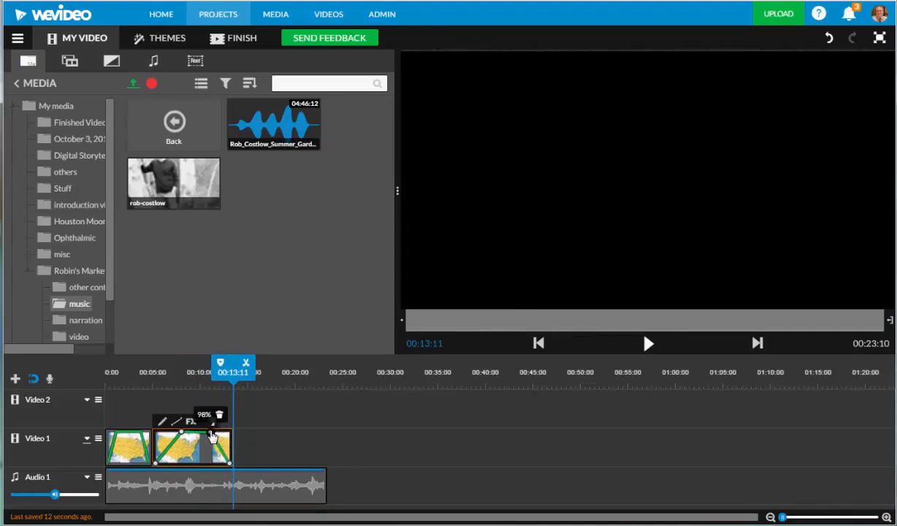
{"action": "left_click", "coordinate": [209, 434]}
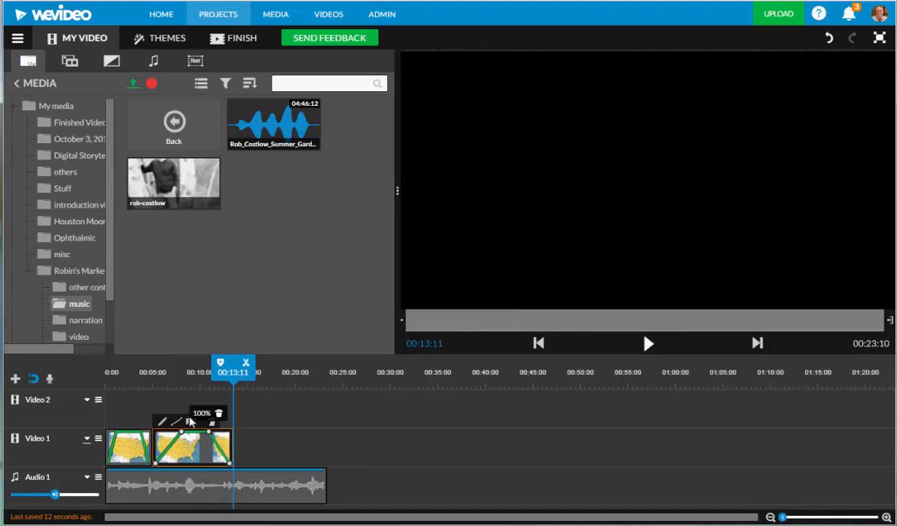
{"action": "left_click", "coordinate": [190, 421]}
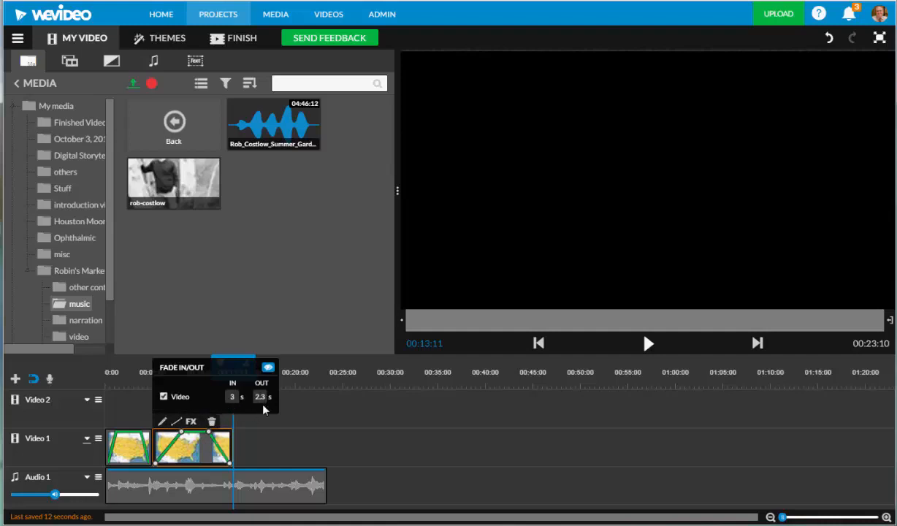
{"action": "left_click", "coordinate": [326, 408]}
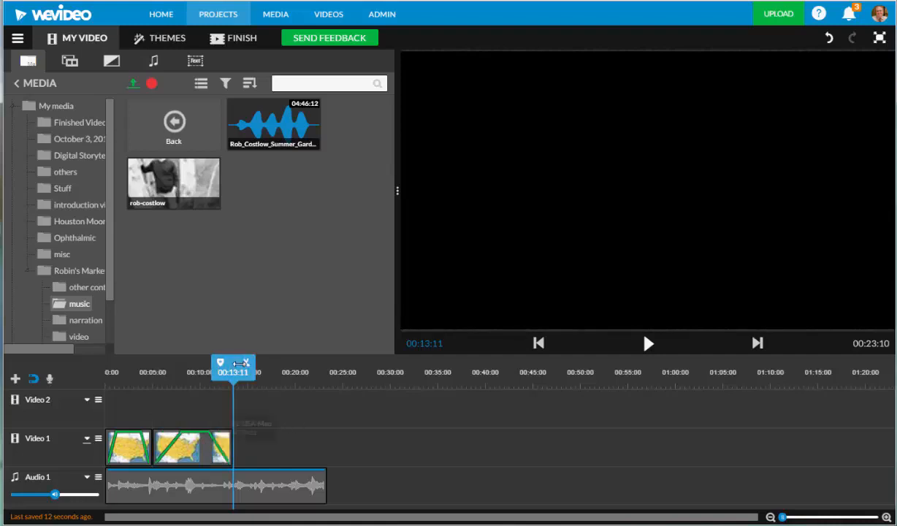
- Set the first USA map clip's video fade-out to 2 seconds
{"action": "left_click", "coordinate": [141, 436]}
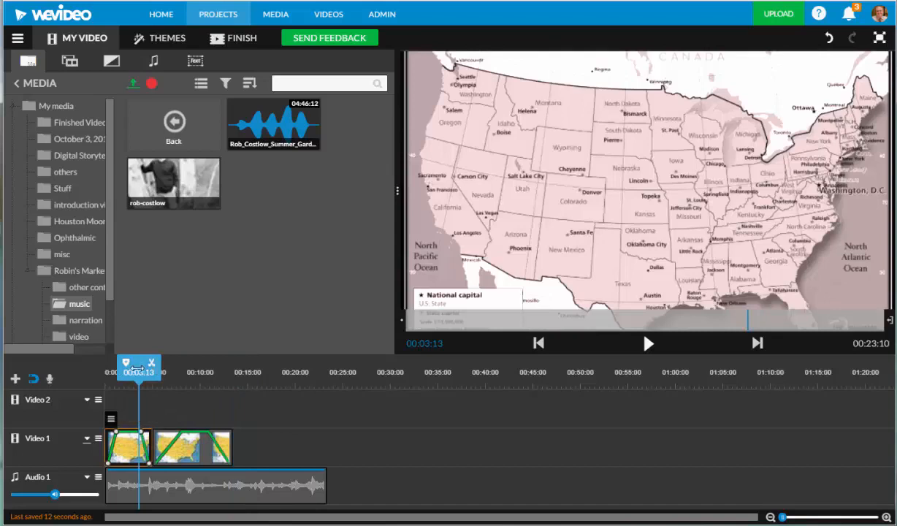
{"action": "mouse_move", "coordinate": [114, 428]}
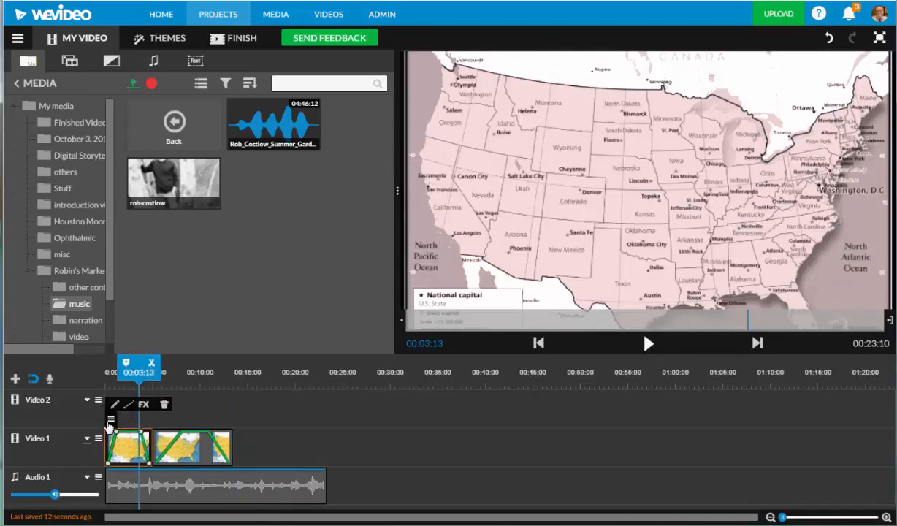
{"action": "left_click", "coordinate": [131, 405]}
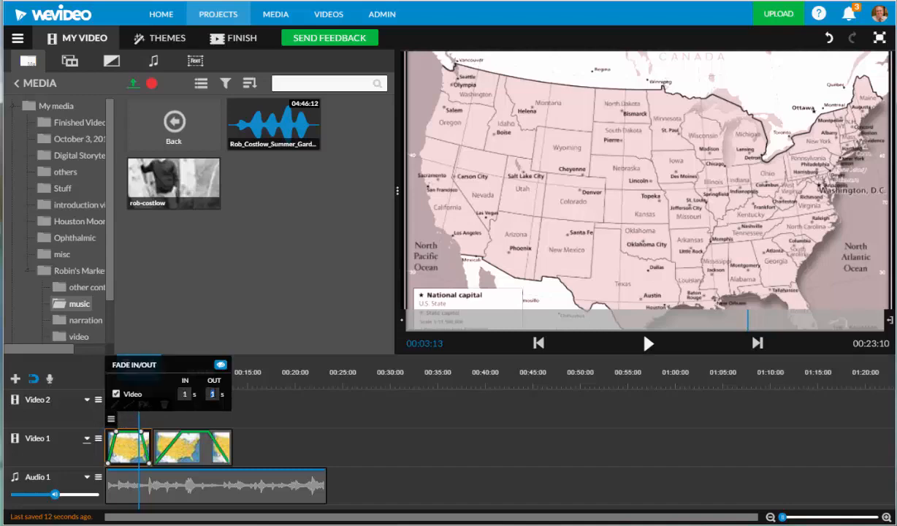
{"action": "type", "text": "2"}
{"action": "left_click", "coordinate": [326, 420]}
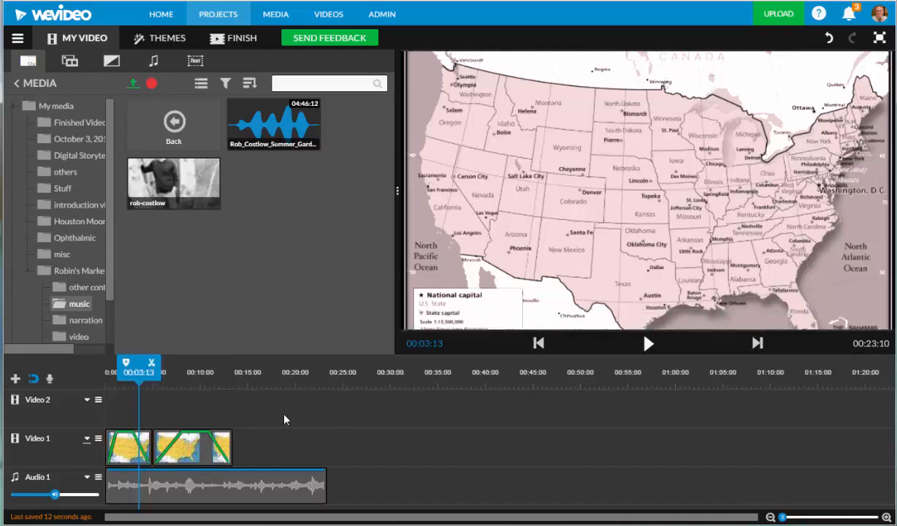
- Play the project from 00:00:00 past the end of the second map clip to review the changed fades
{"action": "left_click_drag", "start_coordinate": [138, 368], "coordinate": [97, 369]}
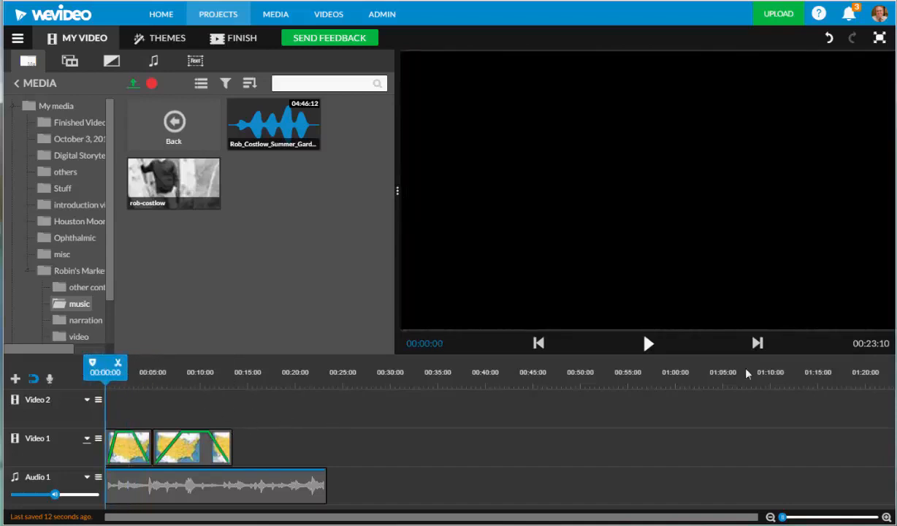
{"action": "left_click", "coordinate": [648, 344]}
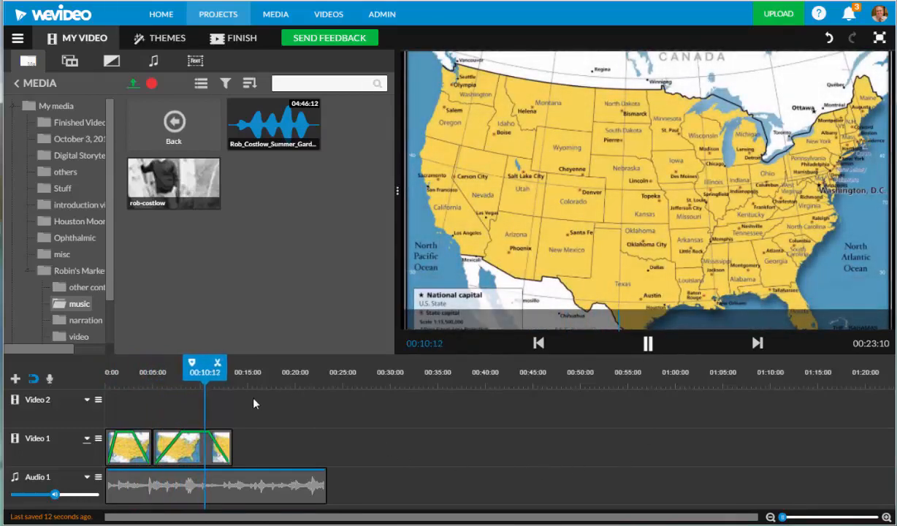
{"action": "left_click", "coordinate": [651, 344]}
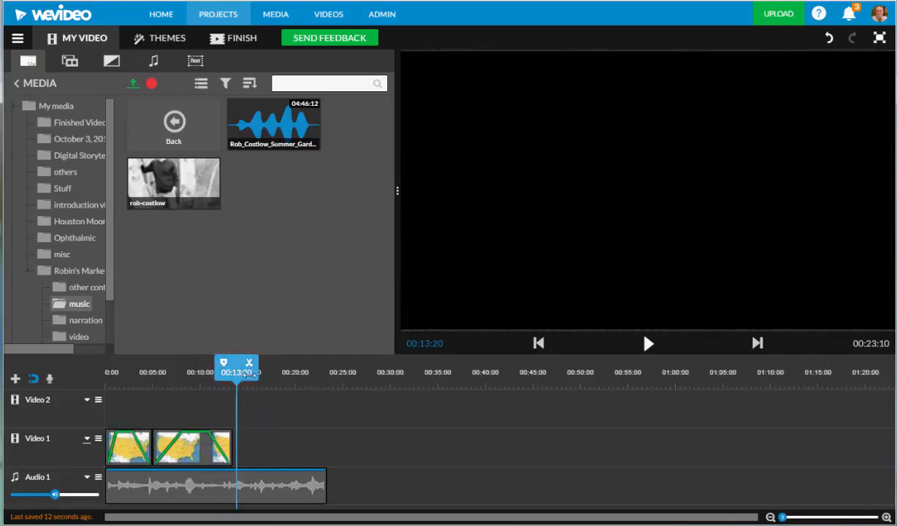
- Open the first USA map clip for editing and view its Fade In/Out option under Animation, finishing without changes
{"action": "left_click", "coordinate": [142, 450]}
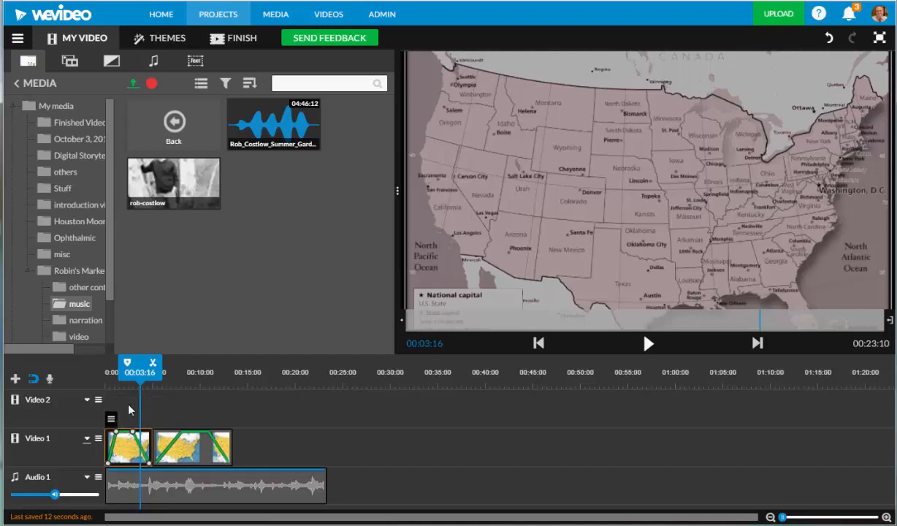
{"action": "mouse_move", "coordinate": [113, 413]}
{"action": "left_click", "coordinate": [114, 407]}
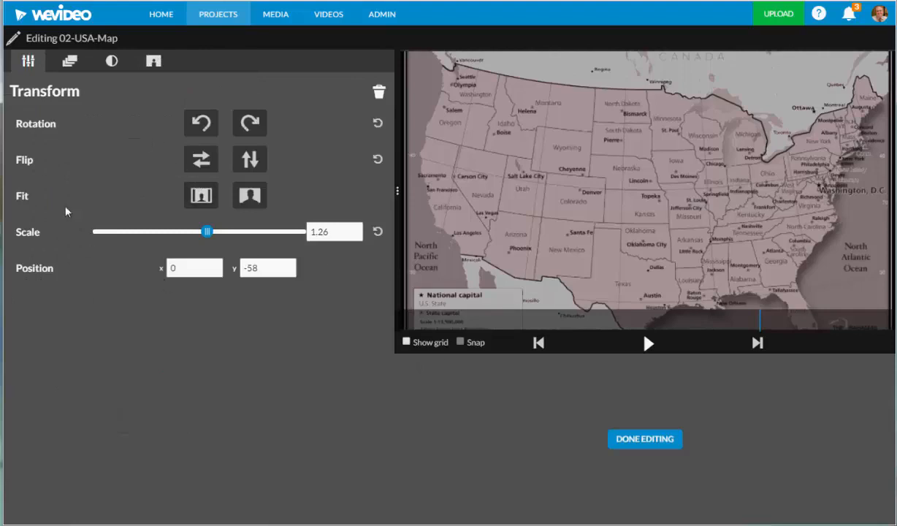
{"action": "left_click", "coordinate": [69, 63]}
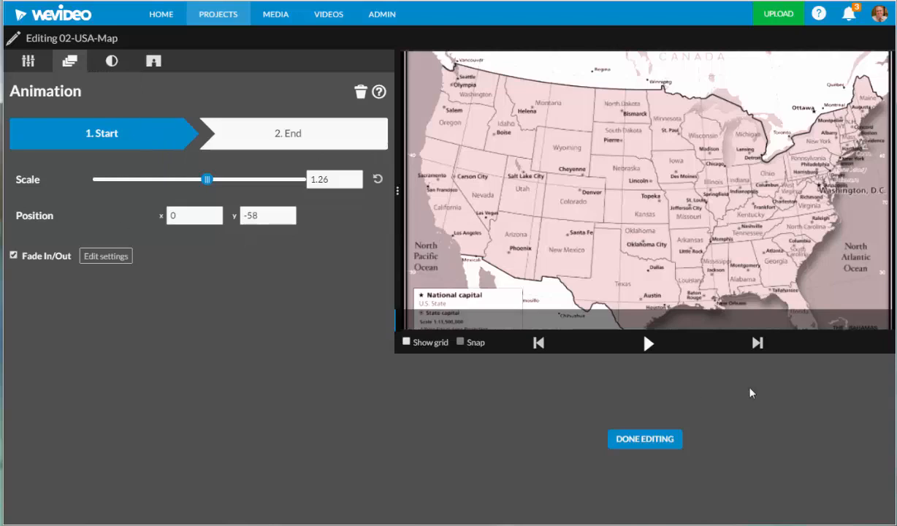
{"action": "left_click", "coordinate": [659, 441]}
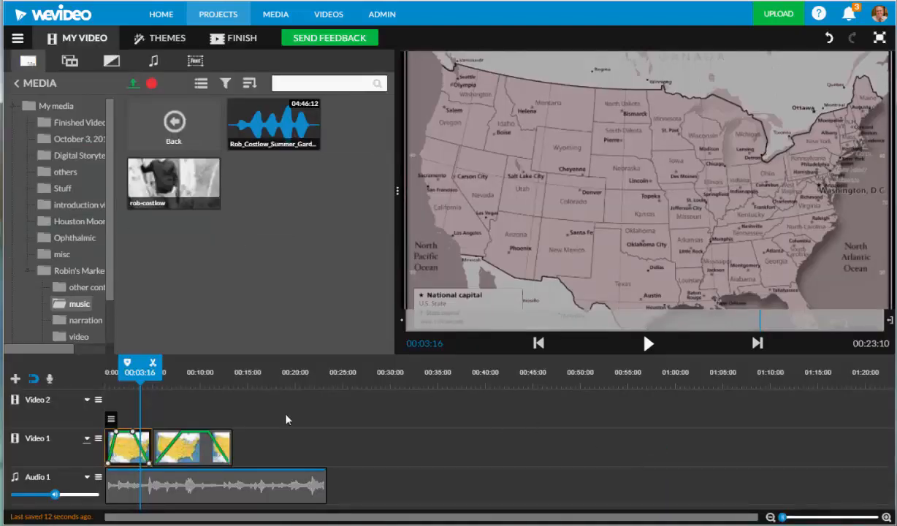
{"action": "mouse_move", "coordinate": [115, 409]}
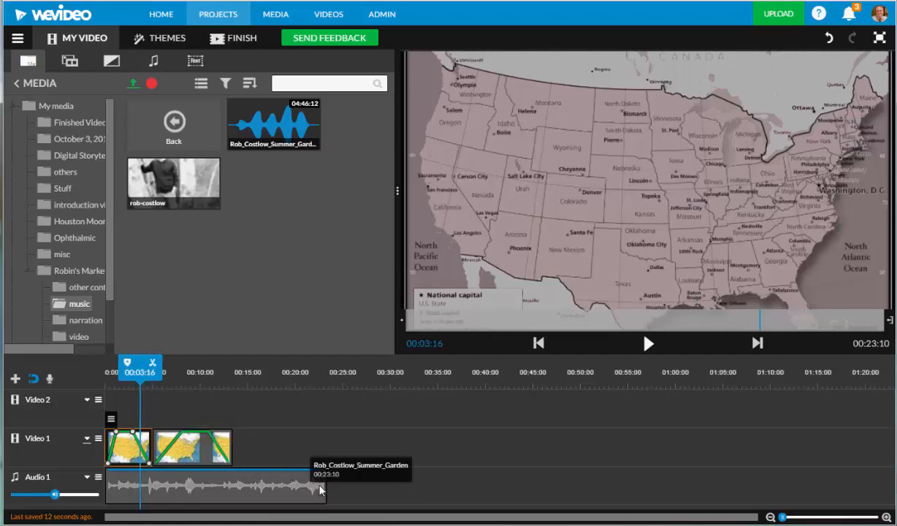
- Trim the end of the background music to 00:13:11 so it finishes with the second USA map clip
{"action": "left_click_drag", "start_coordinate": [326, 494], "coordinate": [234, 495]}
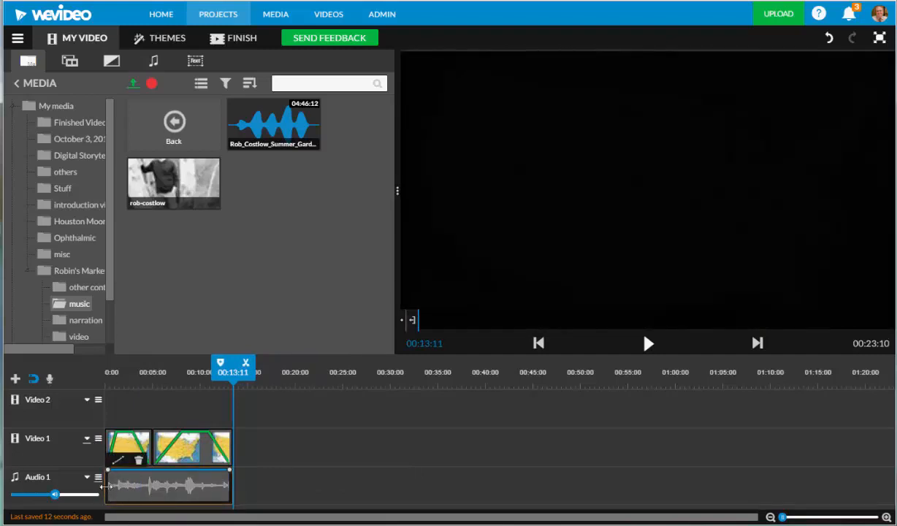
{"action": "left_click", "coordinate": [99, 479]}
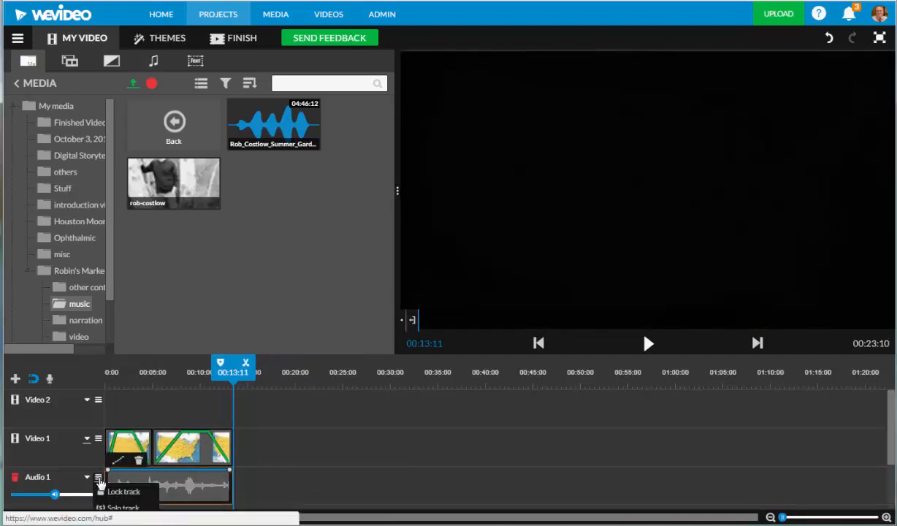
{"action": "scroll", "coordinate": [297, 457], "scroll_direction": "down", "scroll_amount": 1}
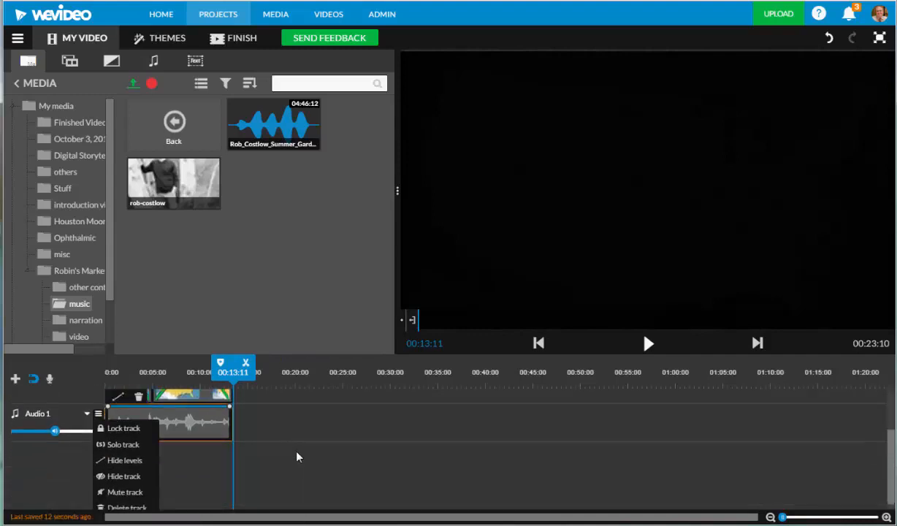
{"action": "scroll", "coordinate": [297, 456], "scroll_direction": "up", "scroll_amount": 1}
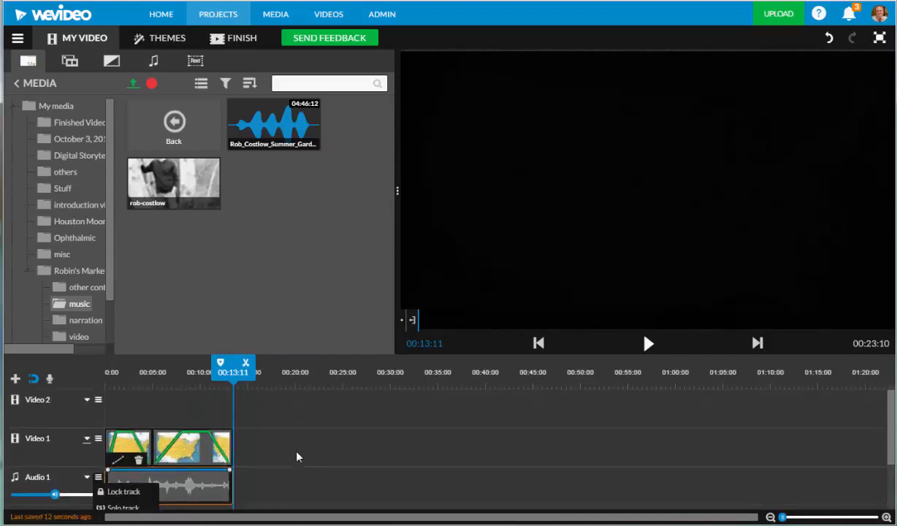
{"action": "left_click", "coordinate": [329, 477]}
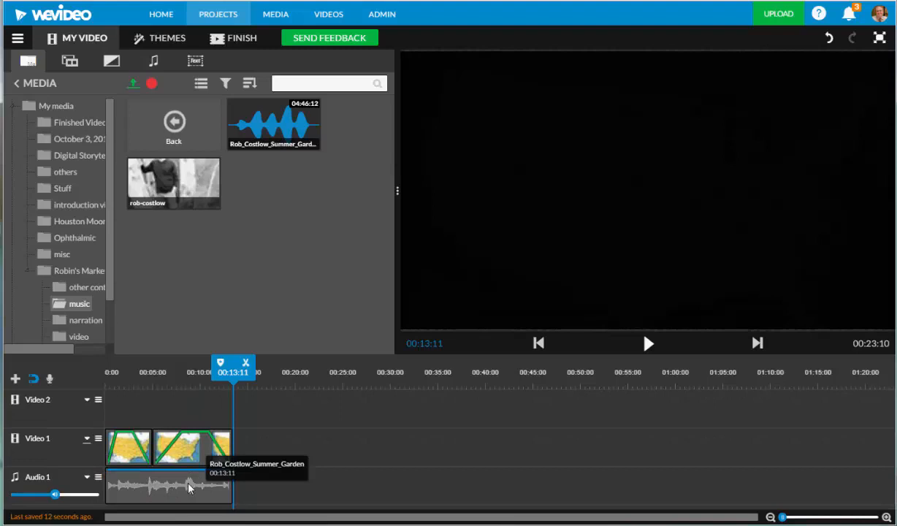
- Add volume points to the background music and fade it in at the start and out at the end, about 2 seconds each
{"action": "left_click", "coordinate": [119, 475]}
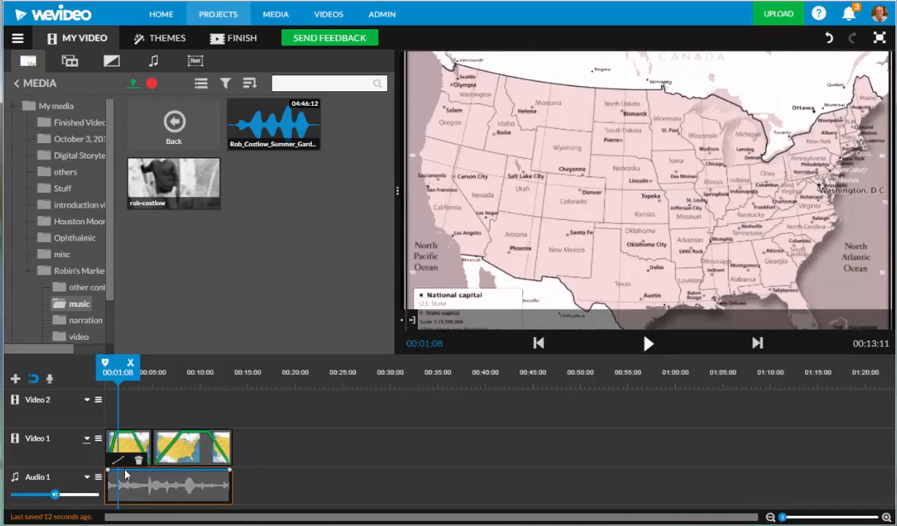
{"action": "left_click", "coordinate": [125, 471]}
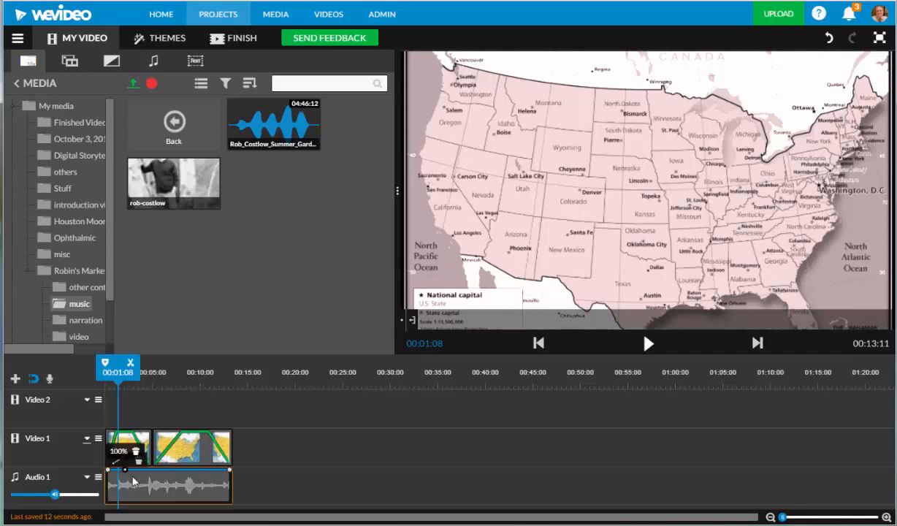
{"action": "left_click", "coordinate": [211, 471]}
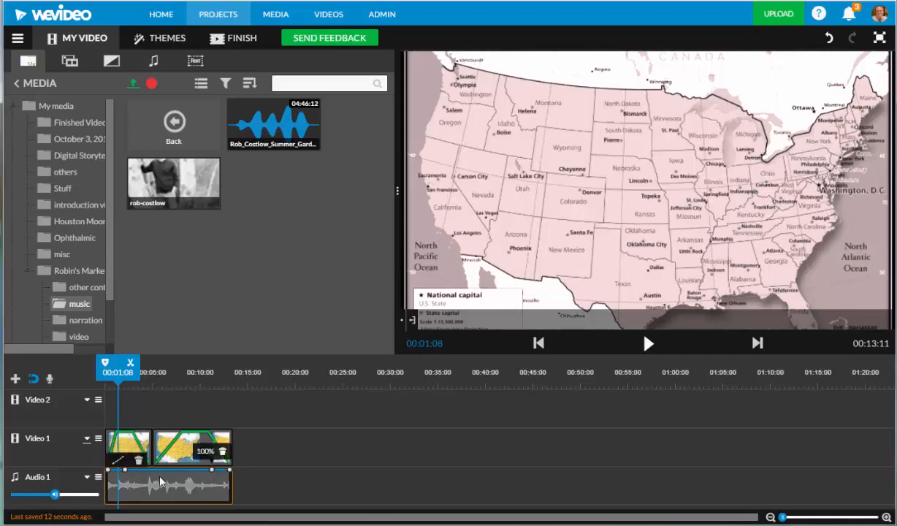
{"action": "left_click_drag", "start_coordinate": [108, 475], "coordinate": [110, 503]}
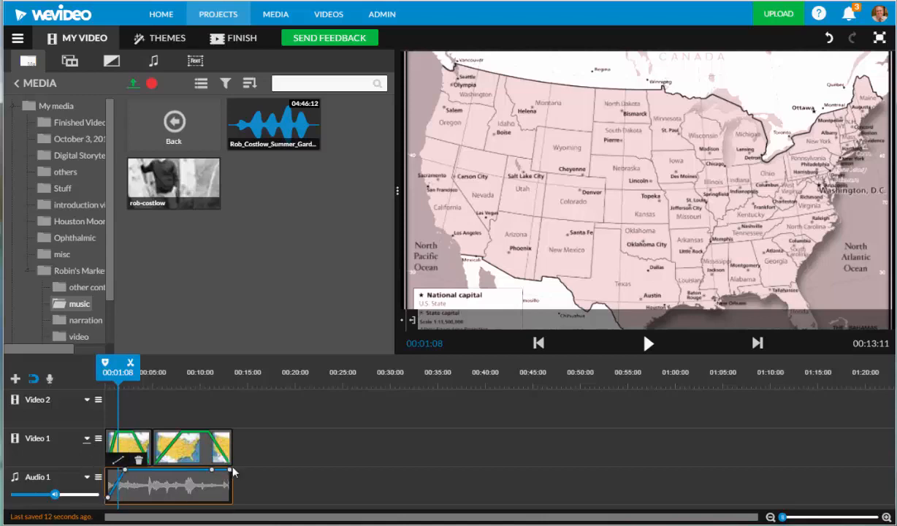
{"action": "left_click_drag", "start_coordinate": [226, 471], "coordinate": [228, 501]}
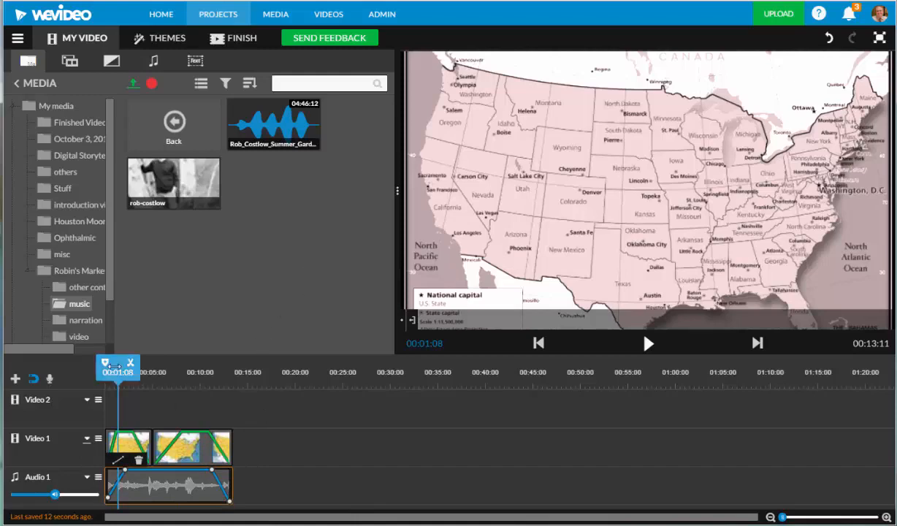
- Play the project from its beginning to check the music fade together with the video fades
{"action": "left_click_drag", "start_coordinate": [115, 366], "coordinate": [106, 367]}
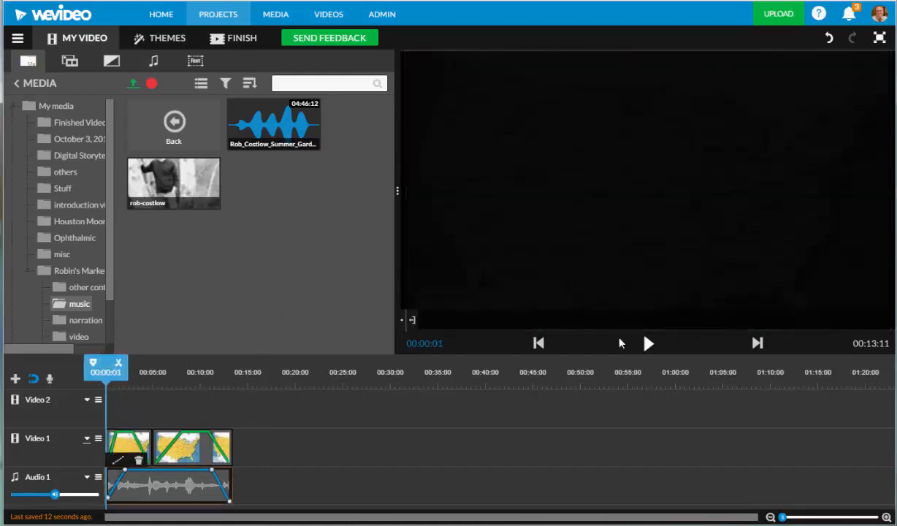
{"action": "left_click", "coordinate": [648, 345]}
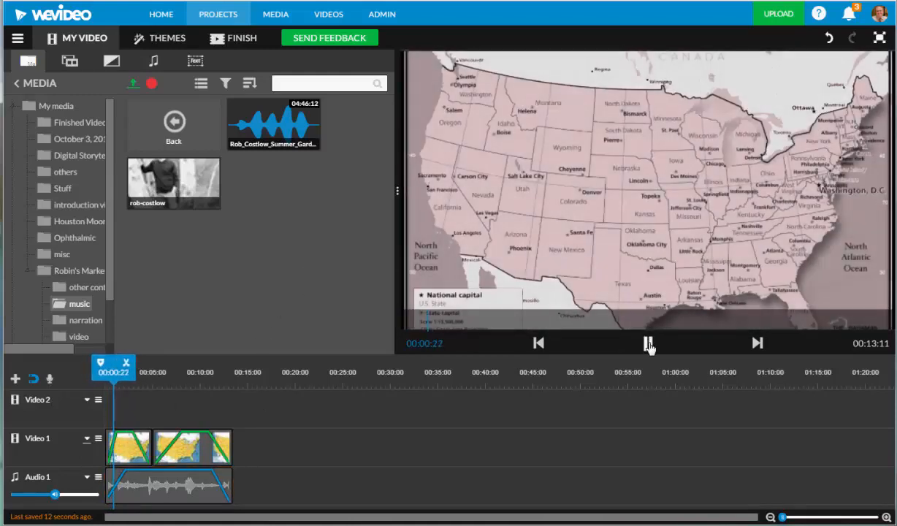